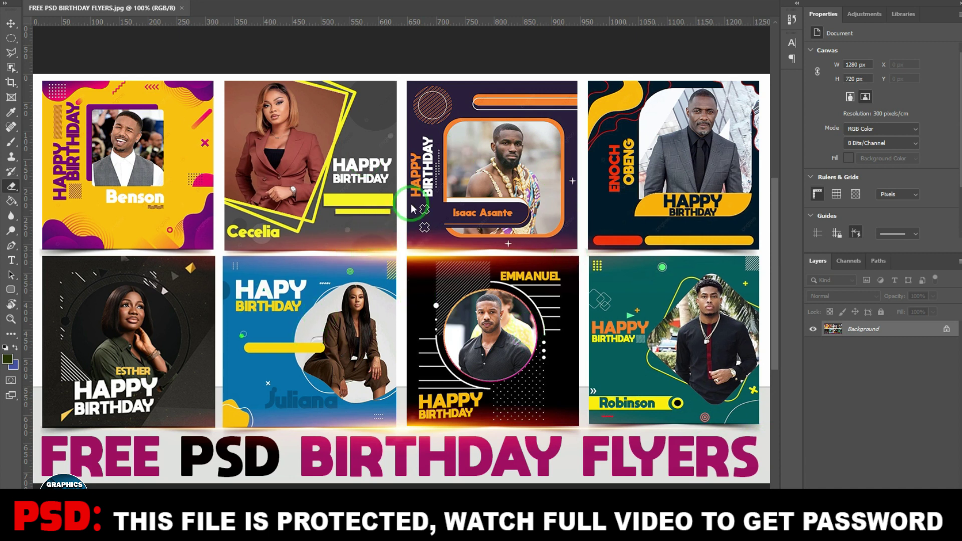
Minimize Photoshop and its flyer collage preview to show the Windows desktop.
{"action": "left_click", "coordinate": [877, 0]}
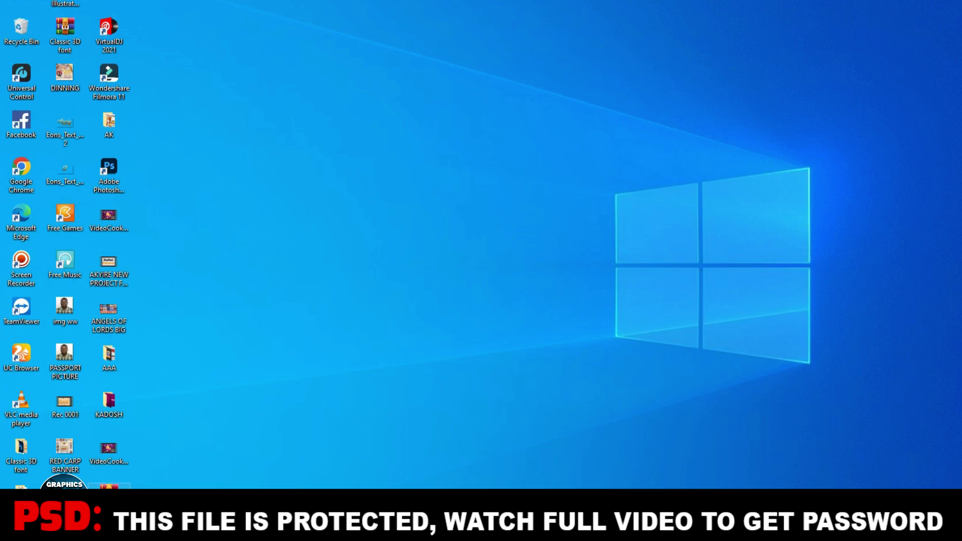
Extract FREE BIRTHDAY FLYER.rar into a FREE BIRTHDAY FLYER folder, supplying the archive password.
{"action": "right_click", "coordinate": [112, 486]}
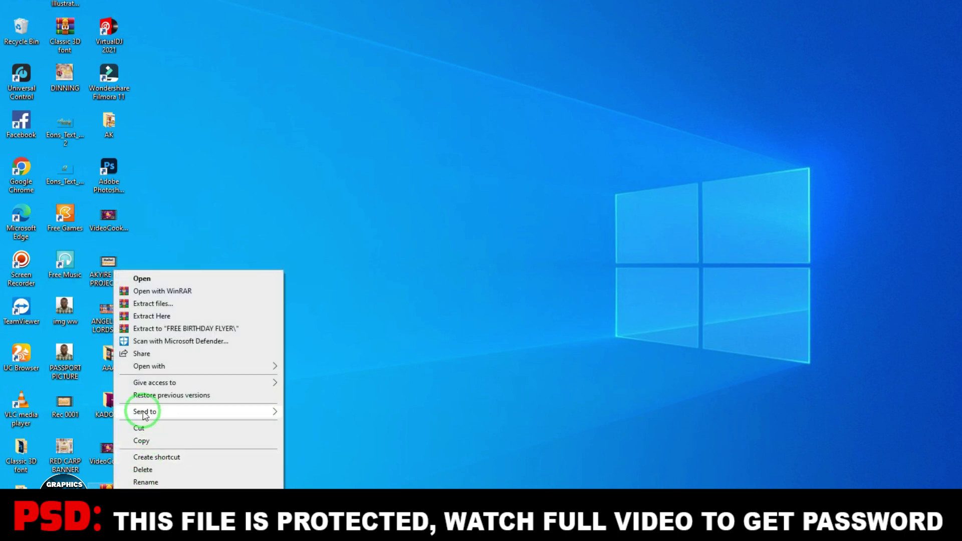
{"action": "left_click", "coordinate": [155, 329]}
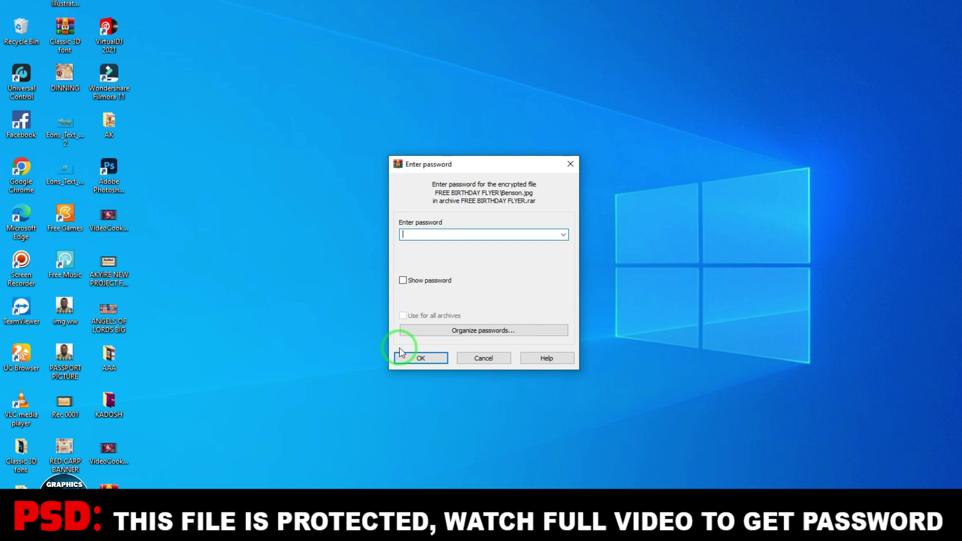
{"action": "type", "text": "•••••••••"}
{"action": "left_click", "coordinate": [417, 358]}
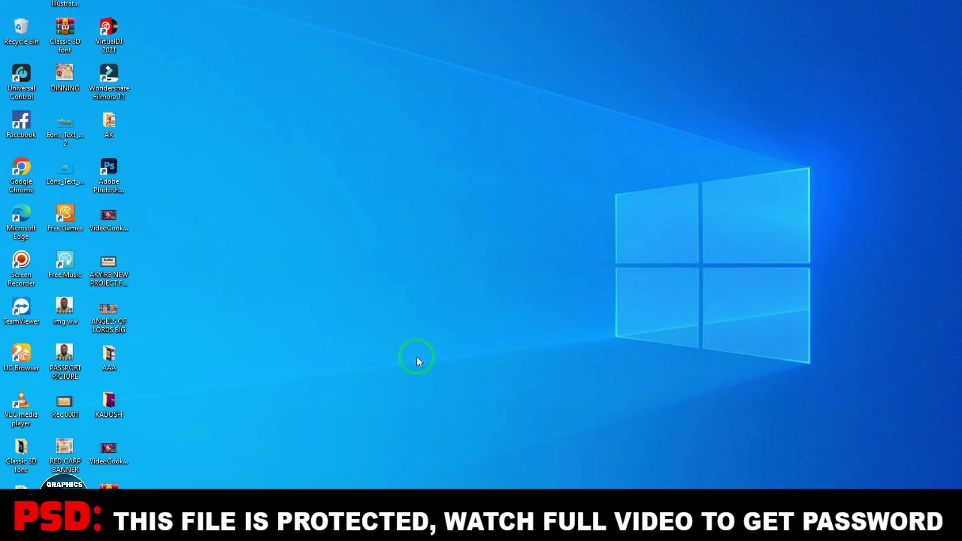
Open the extracted FREE BIRTHDAY FLYER folder and select the Benson flyer image.
{"action": "left_click", "coordinate": [12, 1]}
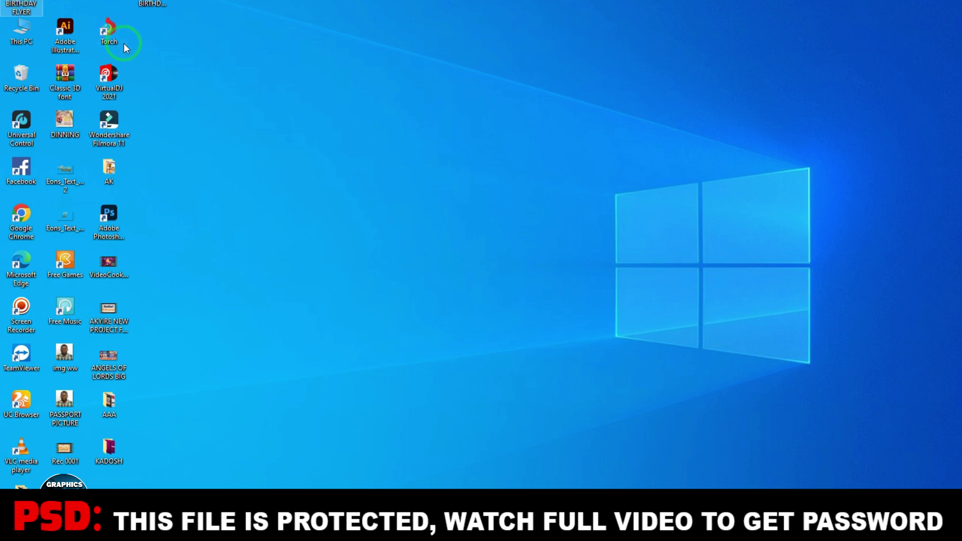
{"action": "left_click", "coordinate": [172, 71]}
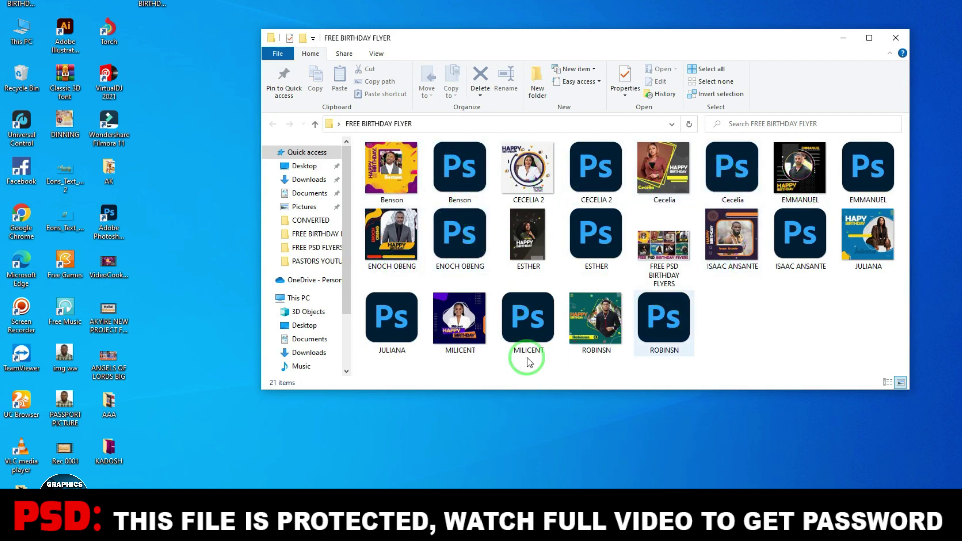
{"action": "left_click", "coordinate": [407, 194]}
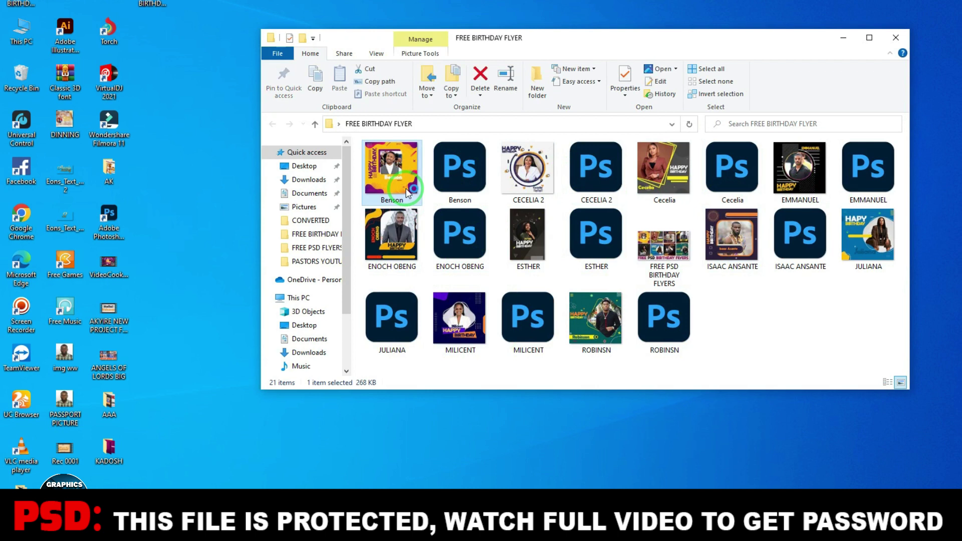
View the Benson and CECELIA 2 flyer images in Photos, closing each preview.
{"action": "double_click", "coordinate": [408, 190]}
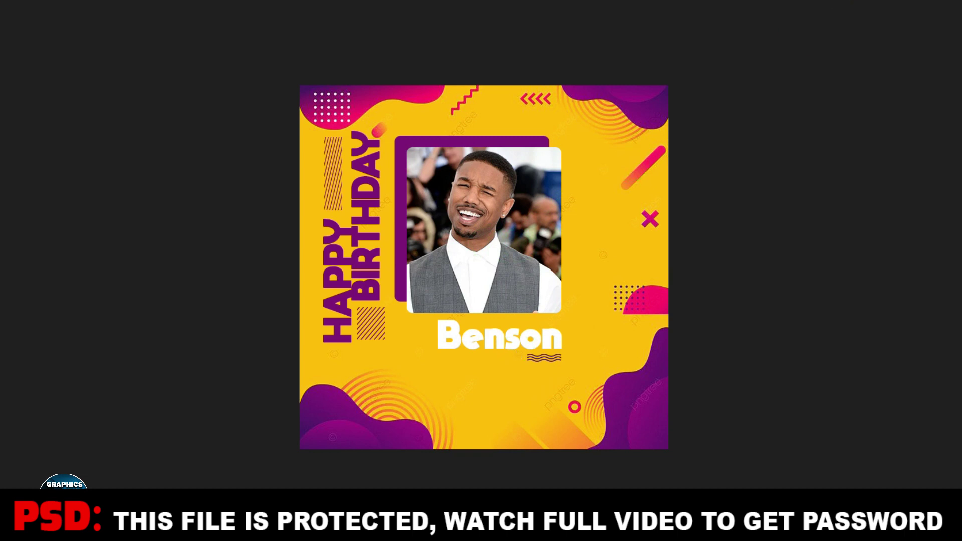
{"action": "left_click", "coordinate": [949, 1]}
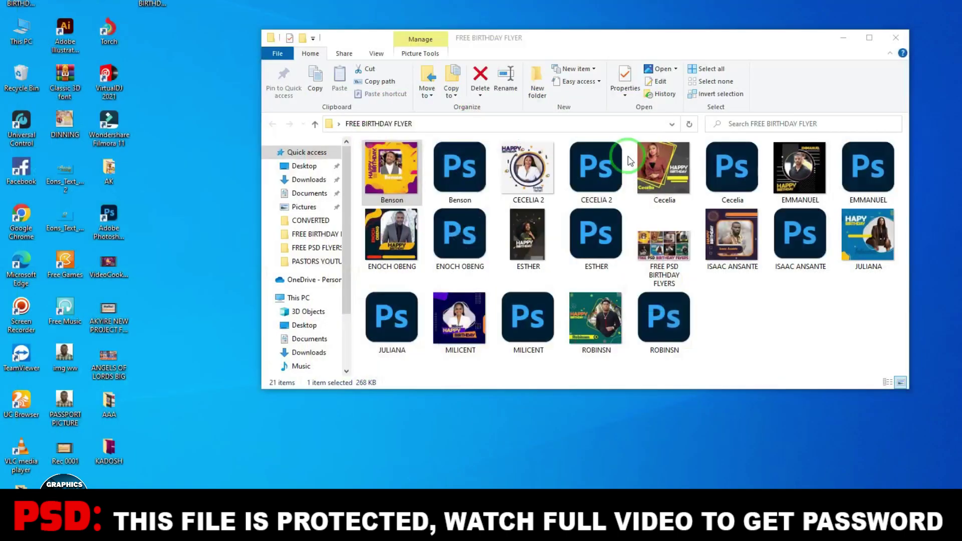
{"action": "left_click", "coordinate": [538, 174]}
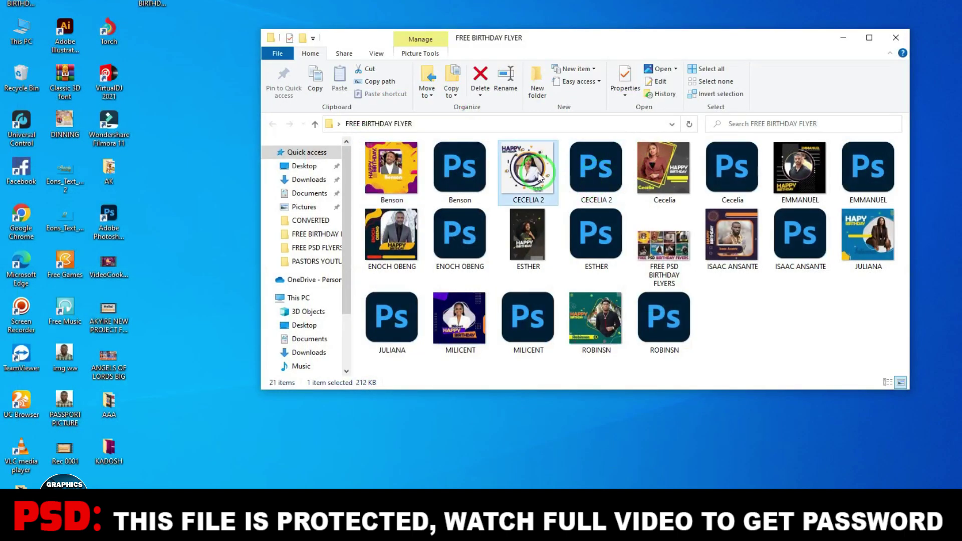
{"action": "double_click", "coordinate": [539, 177]}
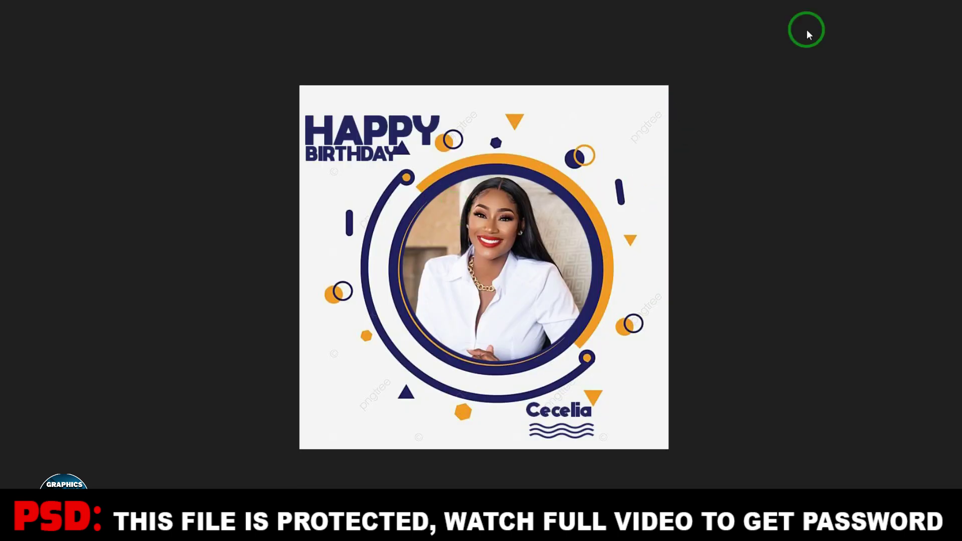
{"action": "left_click", "coordinate": [949, 1]}
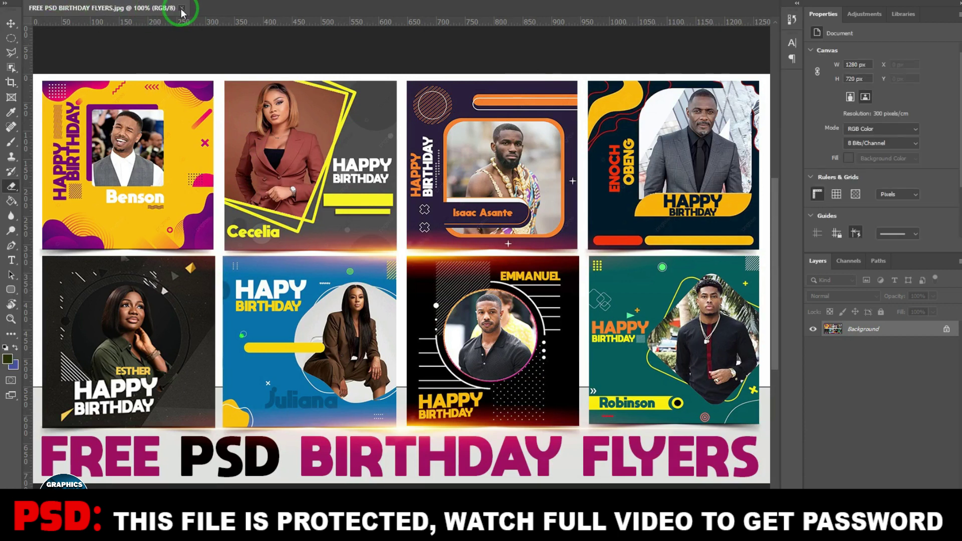
Close FREE PSD BIRTHDAY FLYERS.jpg and drag Benson.psd from the folder into Photoshop.
{"action": "left_click", "coordinate": [182, 9]}
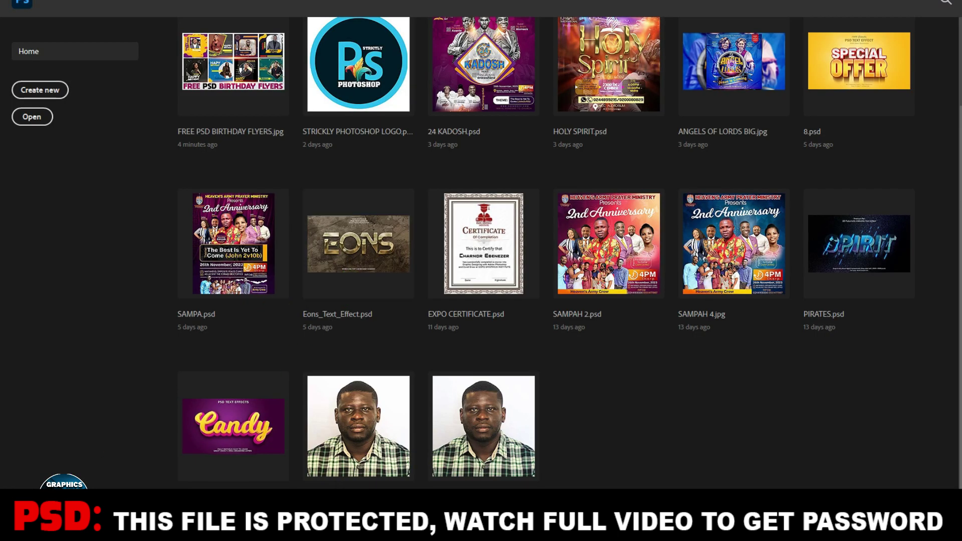
{"action": "left_click", "coordinate": [188, 459]}
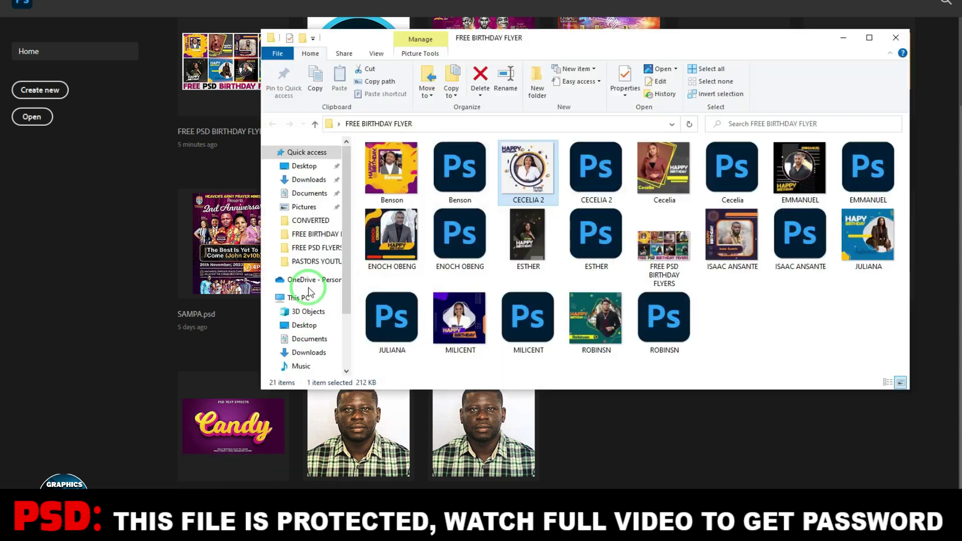
{"action": "left_click_drag", "start_coordinate": [471, 167], "coordinate": [614, 459]}
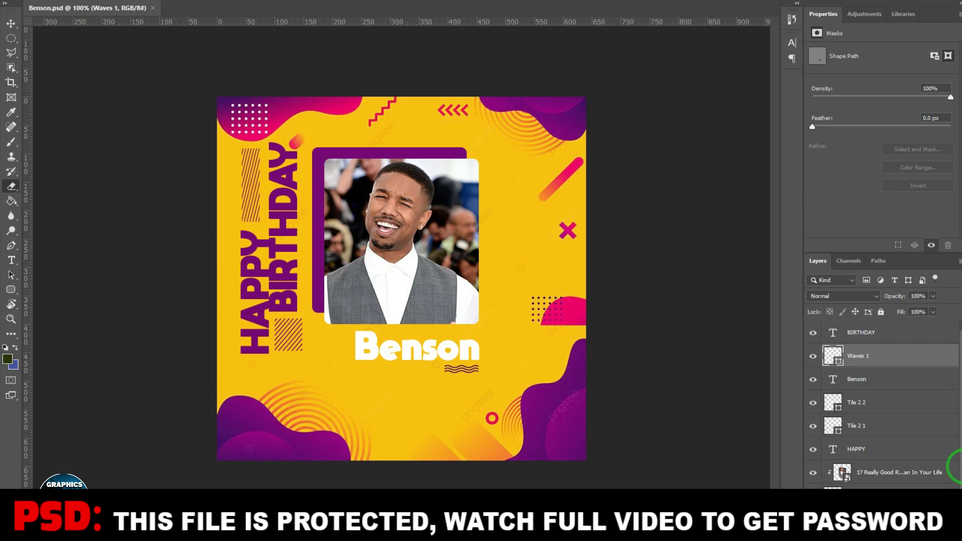
Hide and restore the photo and HAPPY layers to locate them, then pick the Type tool.
{"action": "scroll", "coordinate": [958, 472], "scroll_direction": "down", "scroll_amount": 1}
{"action": "left_click_drag", "start_coordinate": [957, 475], "coordinate": [956, 509]}
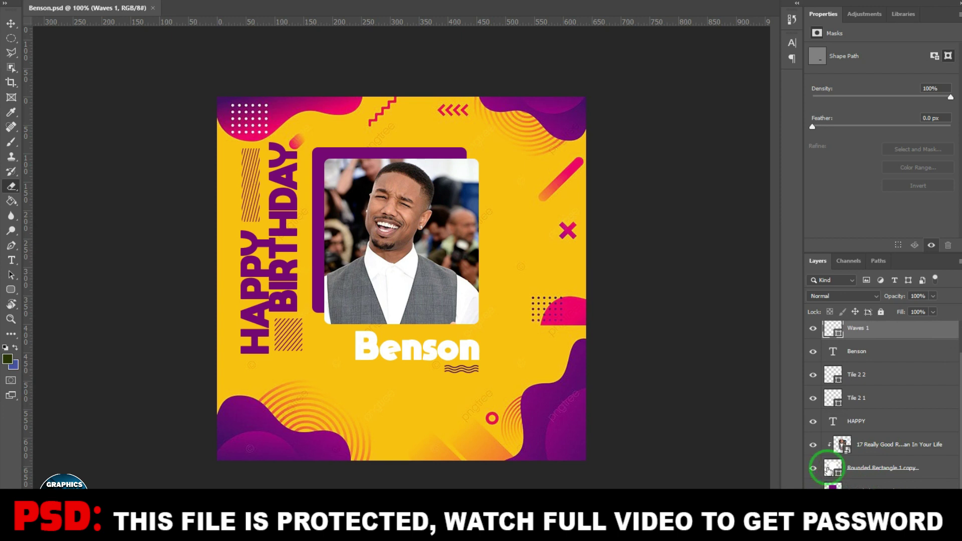
{"action": "left_click", "coordinate": [813, 446]}
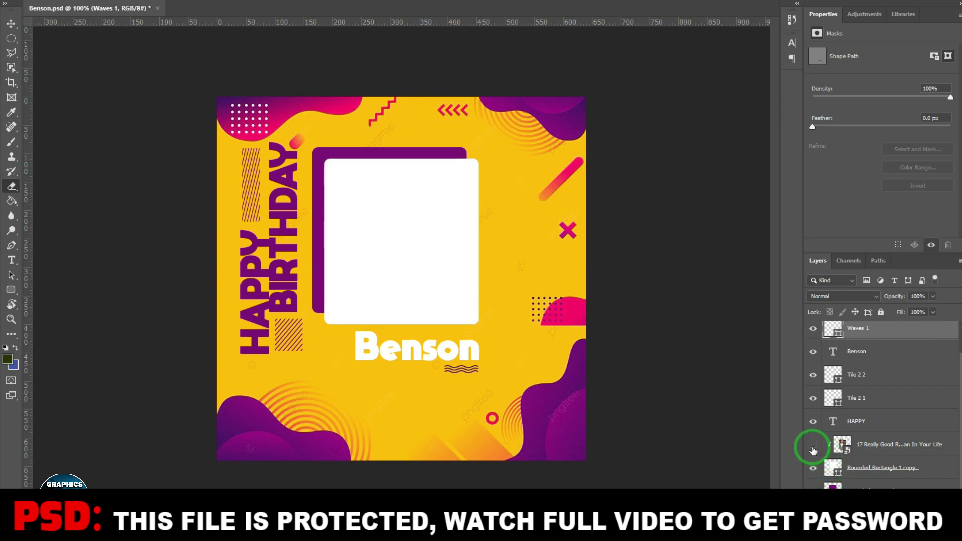
{"action": "left_click", "coordinate": [814, 446]}
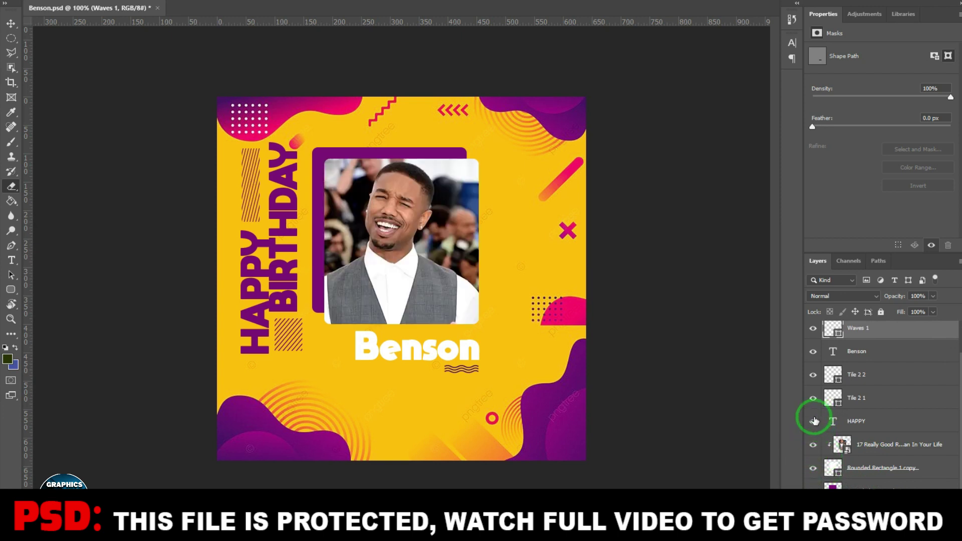
{"action": "left_click", "coordinate": [813, 424]}
{"action": "left_click", "coordinate": [813, 424]}
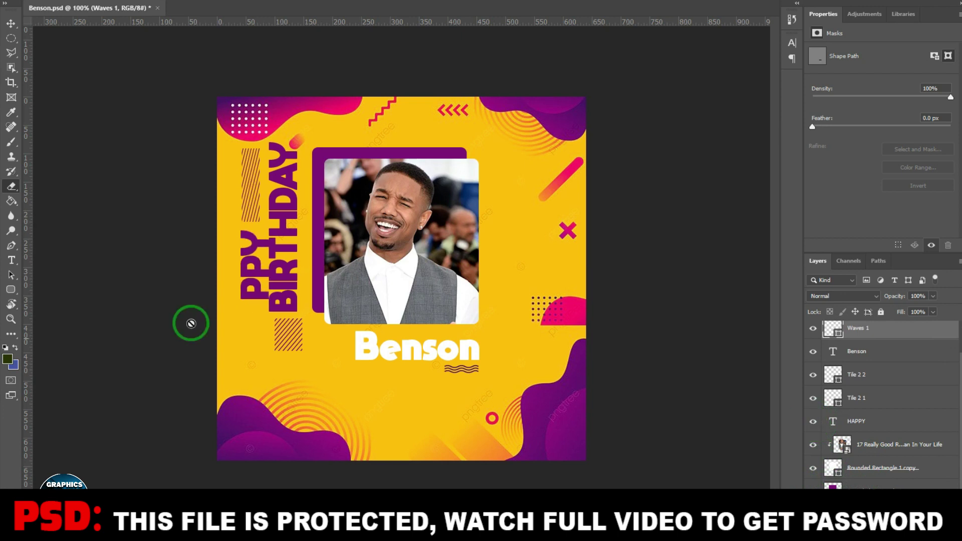
{"action": "left_click", "coordinate": [11, 260]}
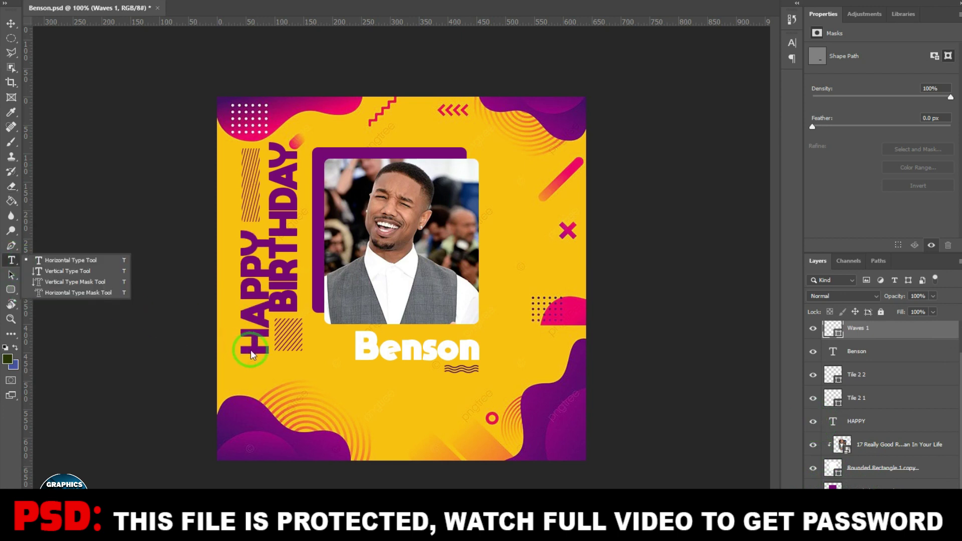
Replace the vertical word HAPPY with ANSONG and commit the text.
{"action": "left_click", "coordinate": [259, 256]}
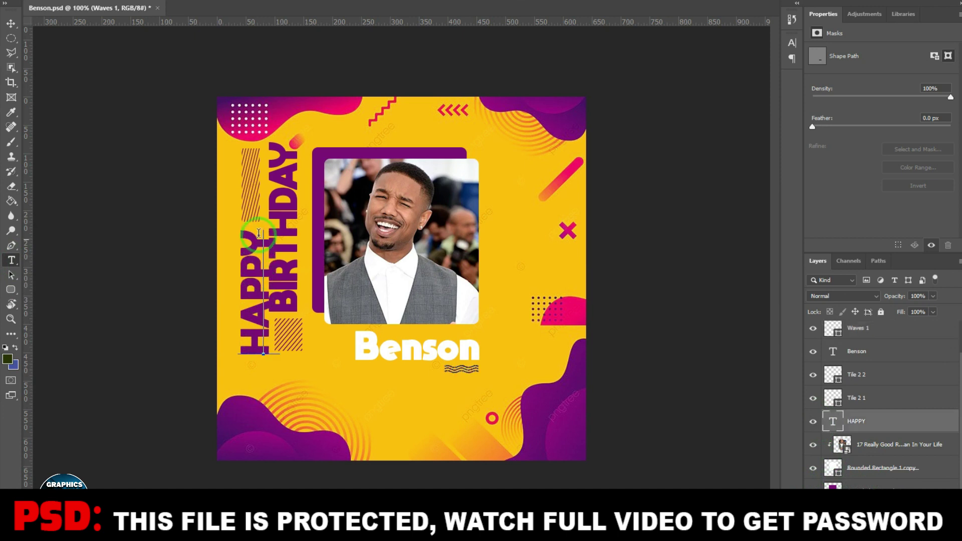
{"action": "key", "text": "ctrl+a"}
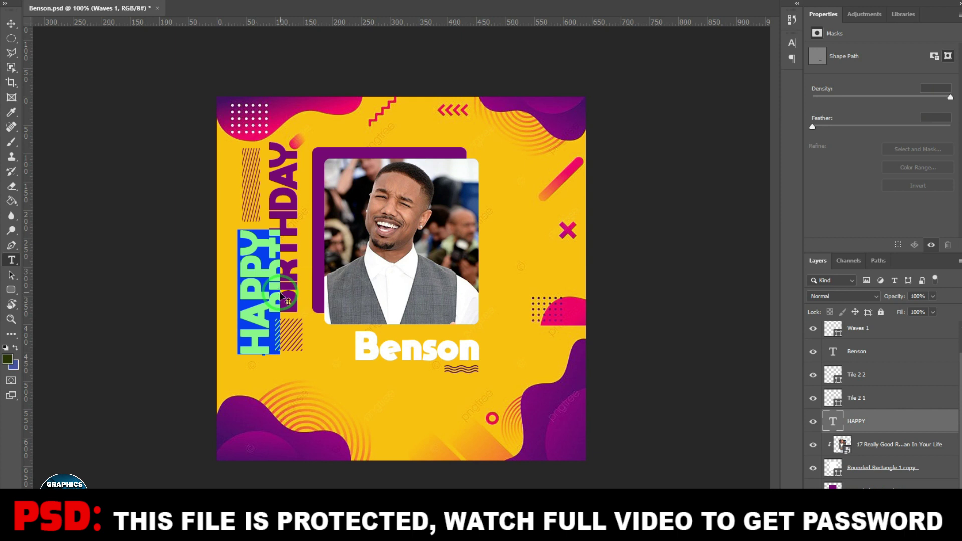
{"action": "key", "text": "Escape"}
{"action": "key", "text": "ctrl+a"}
{"action": "type", "text": "ANSONG"}
{"action": "left_click", "coordinate": [381, 134]}
{"action": "left_click", "coordinate": [254, 278]}
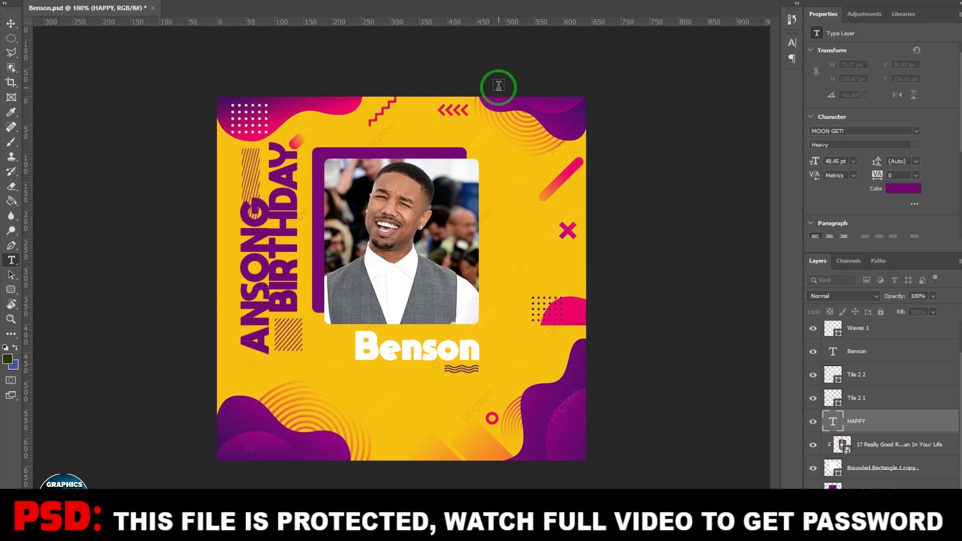
Change the Benson name text under the photo to JOHNSON and commit it.
{"action": "left_click", "coordinate": [371, 348]}
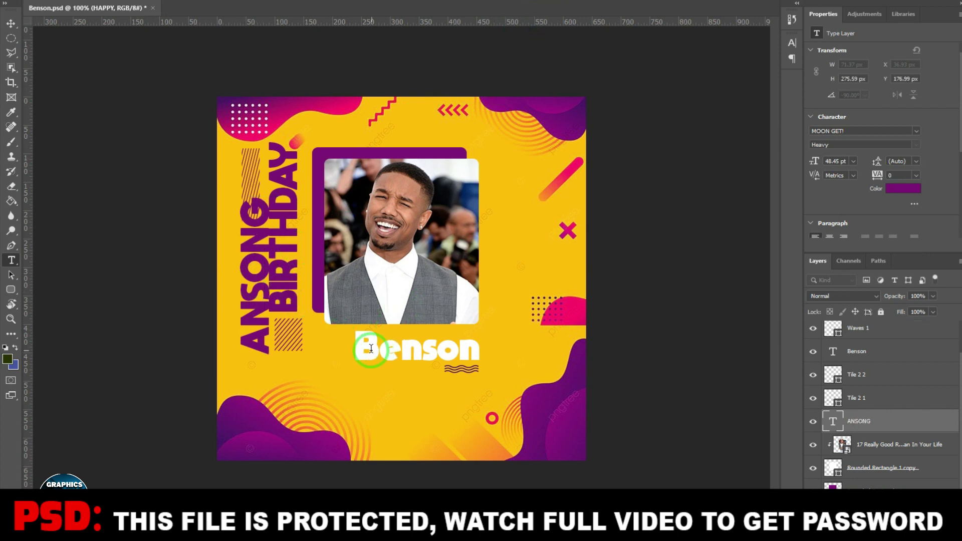
{"action": "key", "text": "ctrl+a"}
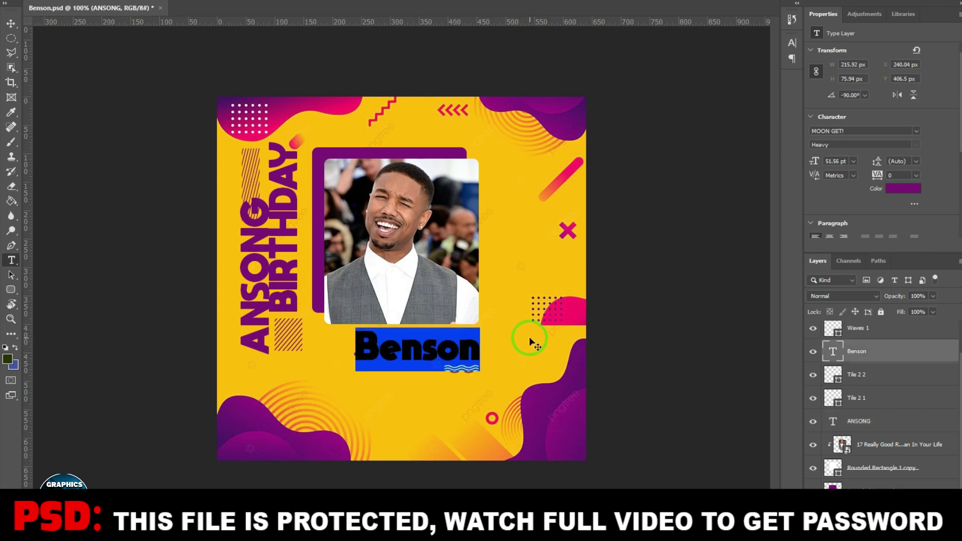
{"action": "type", "text": "JOHN"}
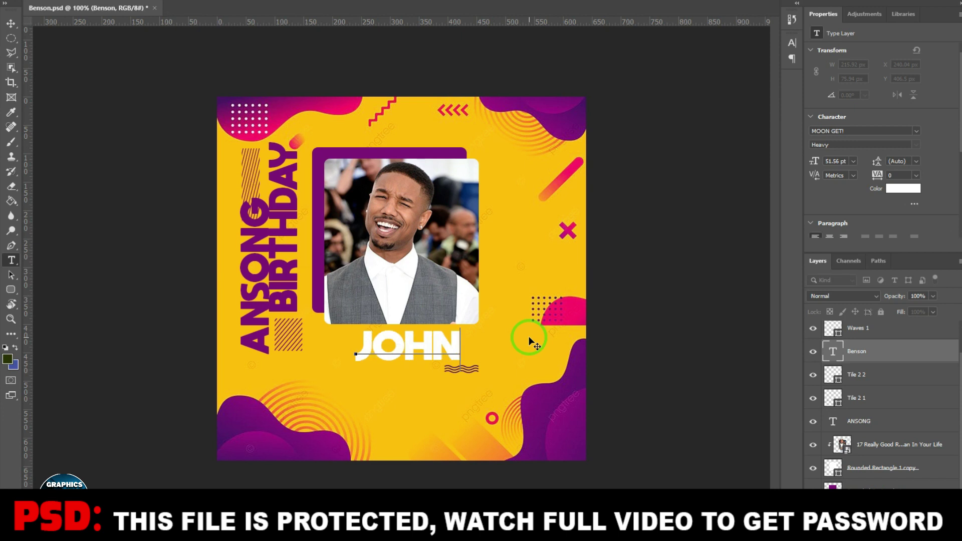
{"action": "type", "text": "SON"}
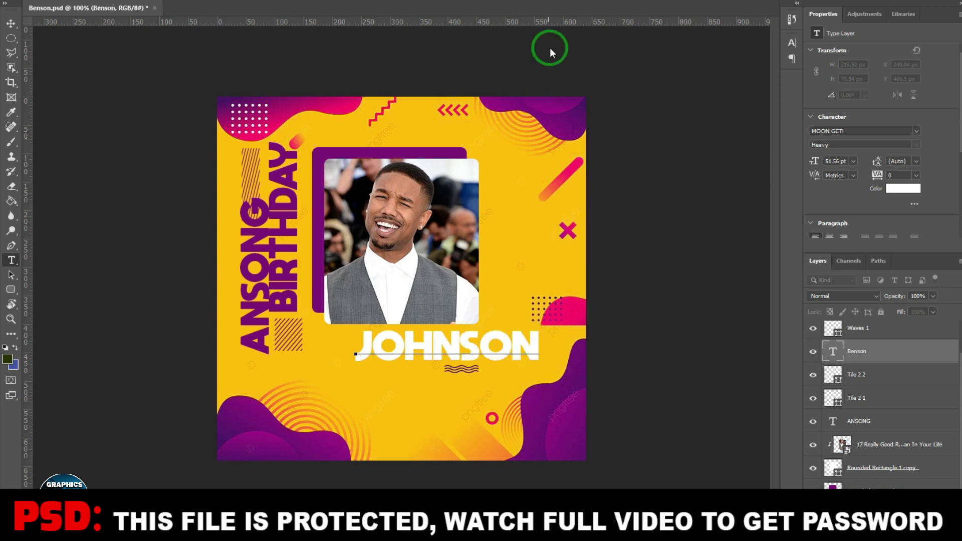
{"action": "left_click", "coordinate": [555, 1]}
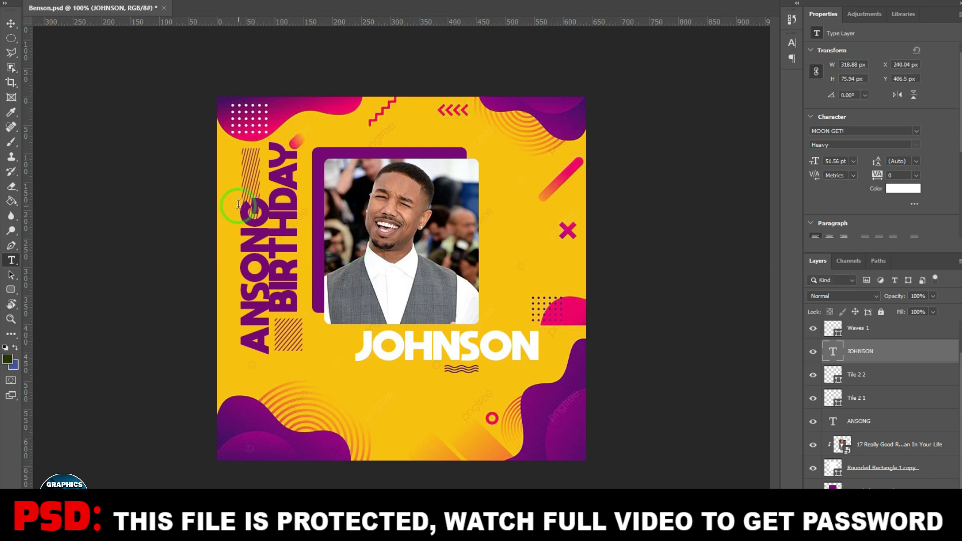
With the Move Tool, shift JOHNSON left to X 186.04 px beneath the photo.
{"action": "right_click", "coordinate": [7, 28]}
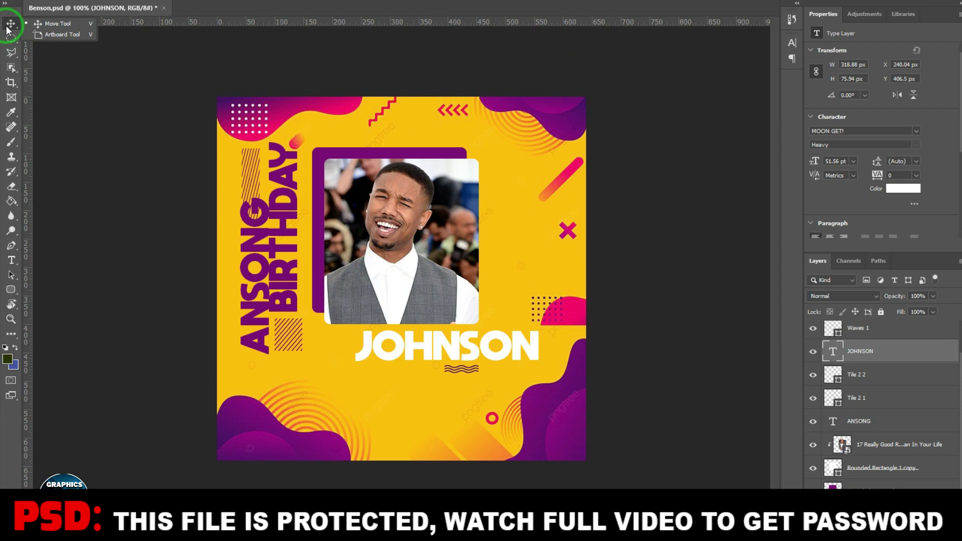
{"action": "left_click", "coordinate": [38, 24]}
{"action": "left_click", "coordinate": [301, 296]}
{"action": "mouse_move", "coordinate": [454, 345]}
{"action": "left_mouse_down"}
{"action": "mouse_move", "coordinate": [418, 345]}
{"action": "mouse_move", "coordinate": [445, 349]}
{"action": "left_mouse_up"}
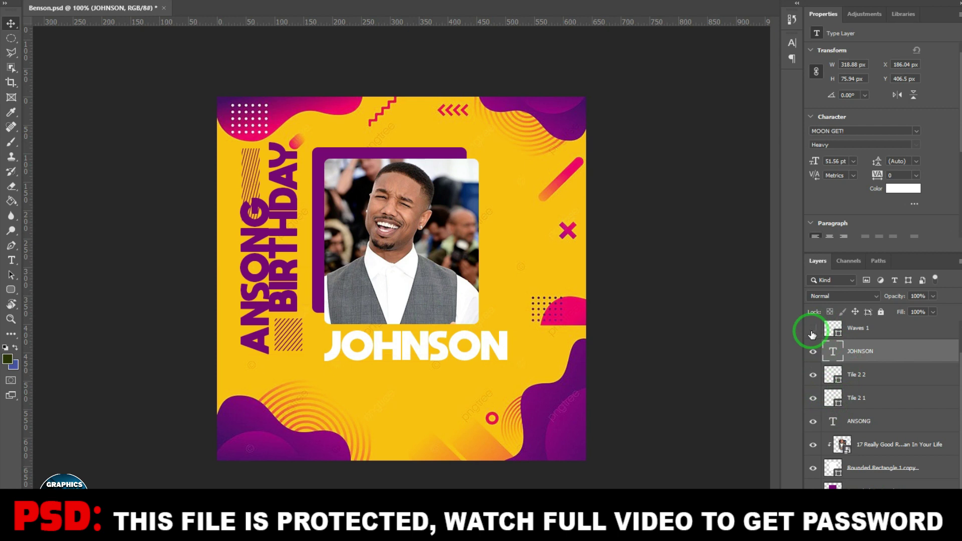
{"action": "left_click", "coordinate": [813, 333]}
{"action": "left_click", "coordinate": [812, 330]}
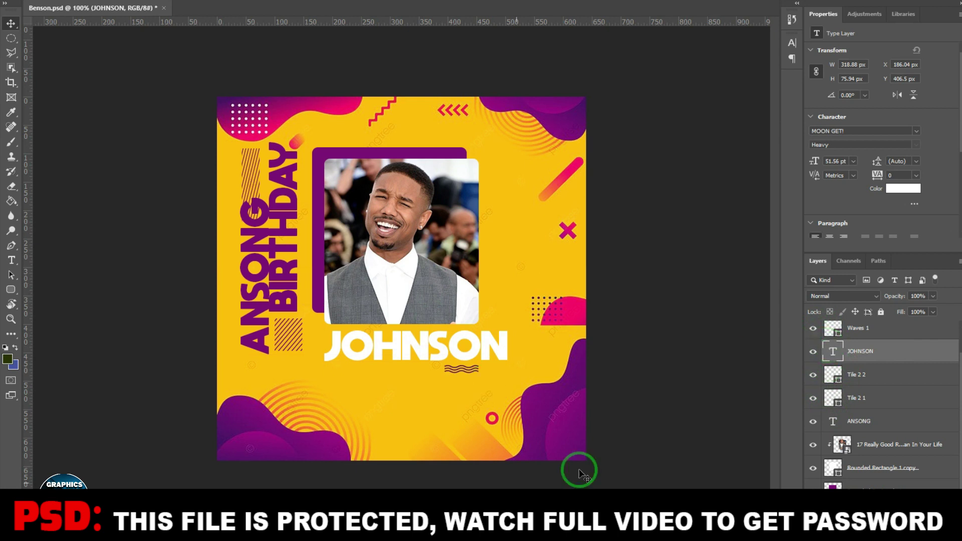